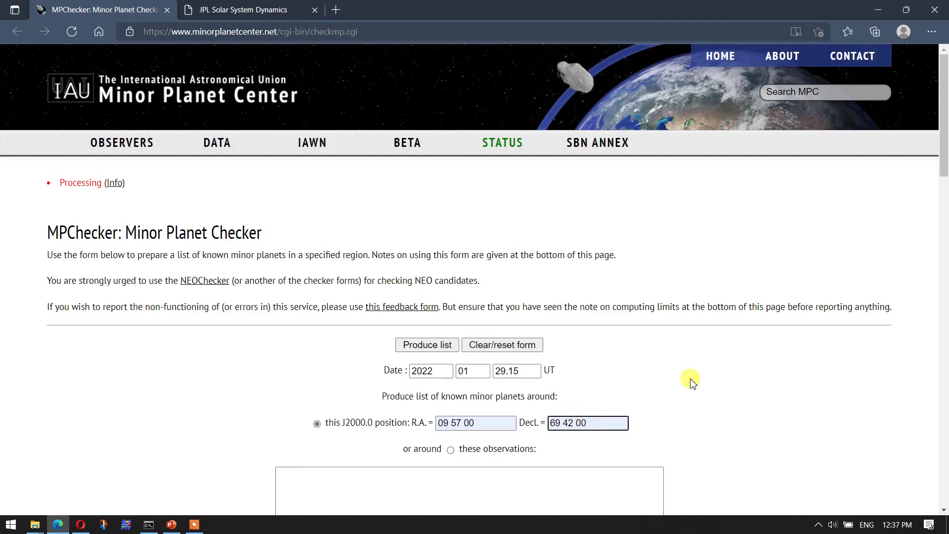
- Replace MPChecker's 5 arc-minute search radius with 2 arc-minutes
scroll(691, 379, down, 5)
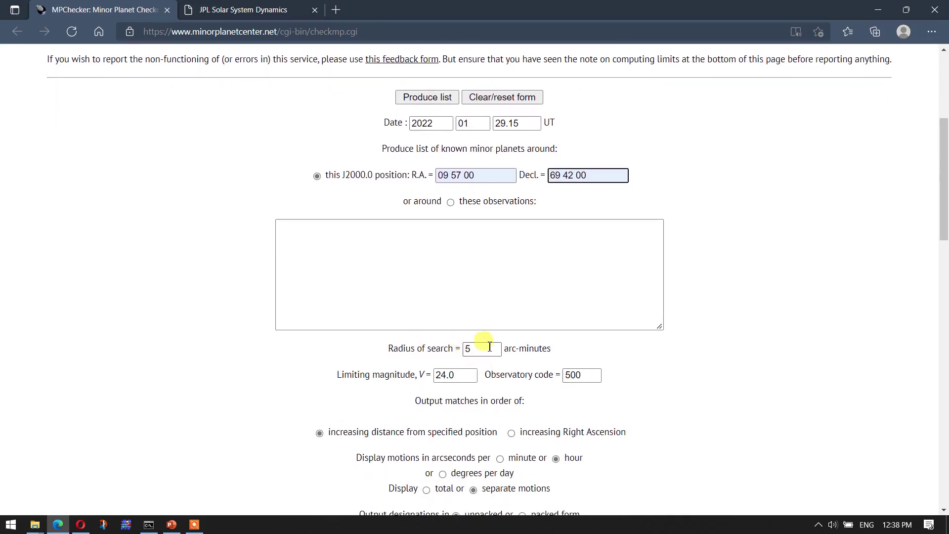
scroll(439, 344, down, 1)
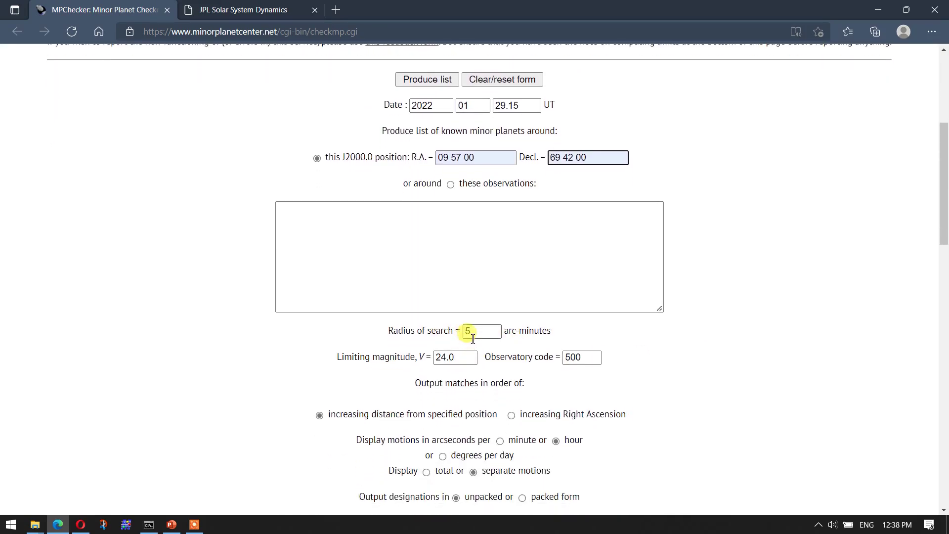
double_click(476, 337)
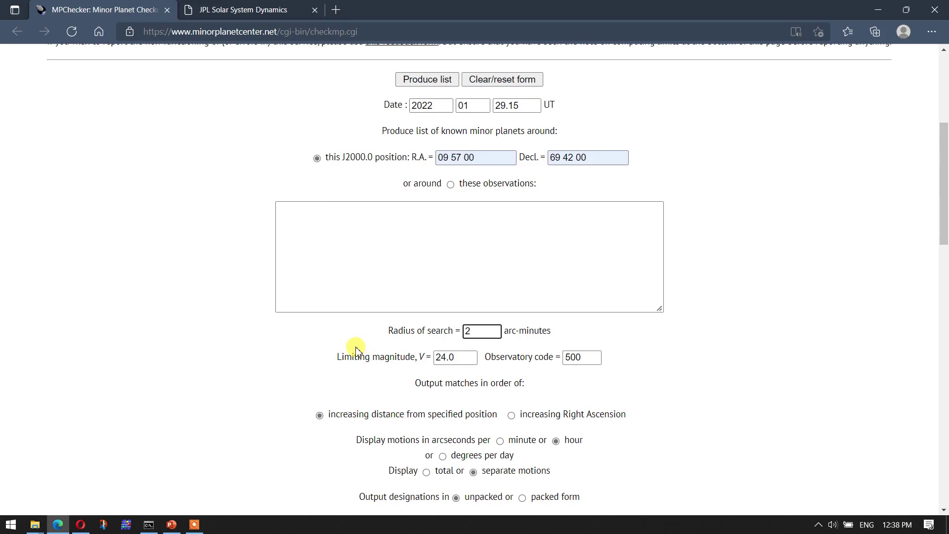
scroll(356, 349, down, 5)
- Produce the minor-planet list, identify (5720) Halweaver, then go to the JPL Solar System Dynamics page
click(424, 400)
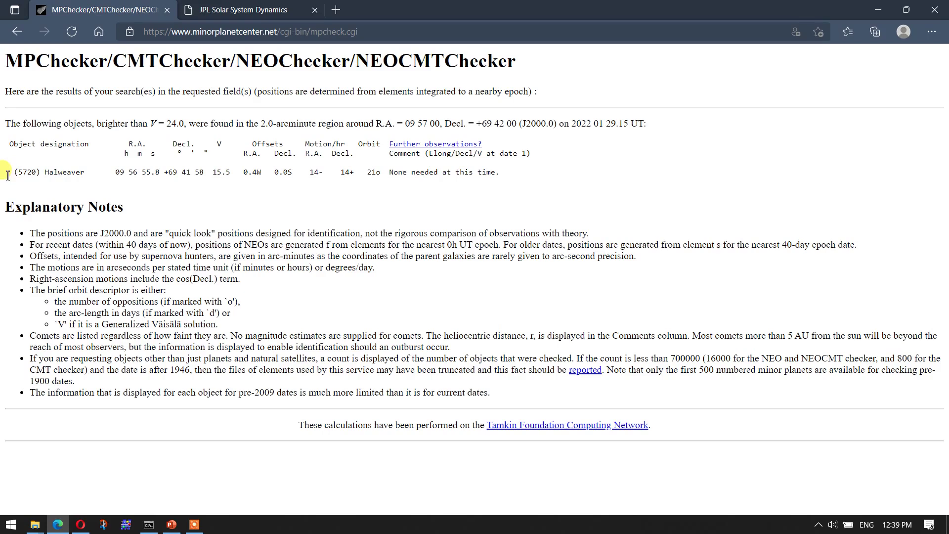
drag(8, 176, 514, 173)
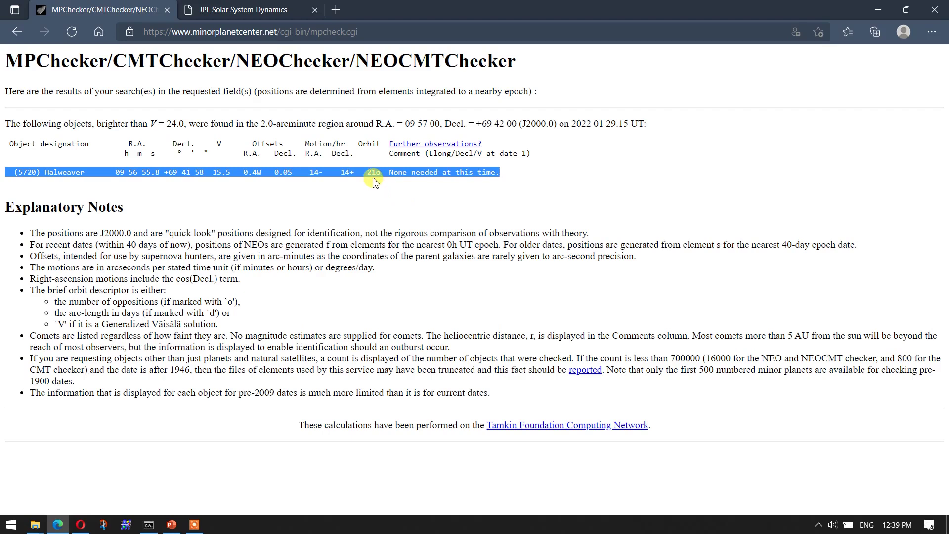
click(116, 189)
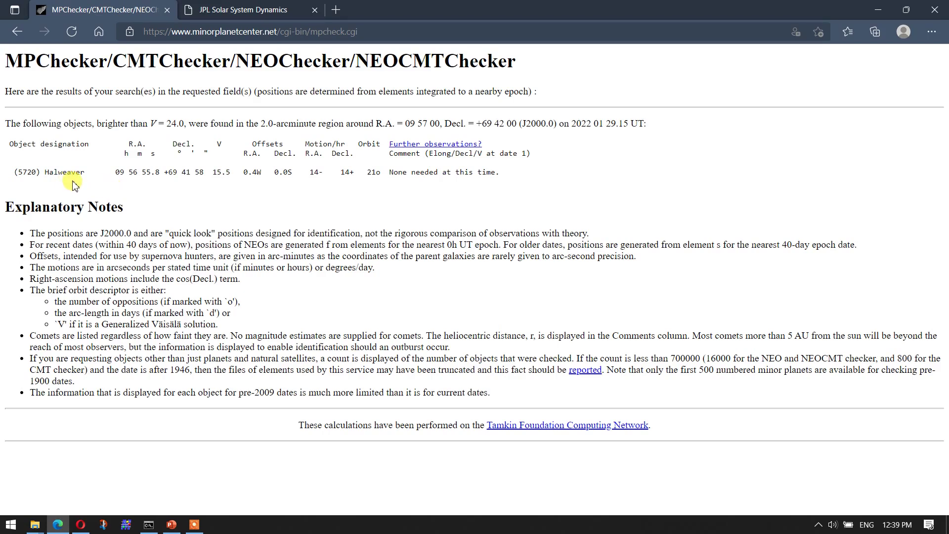
click(222, 10)
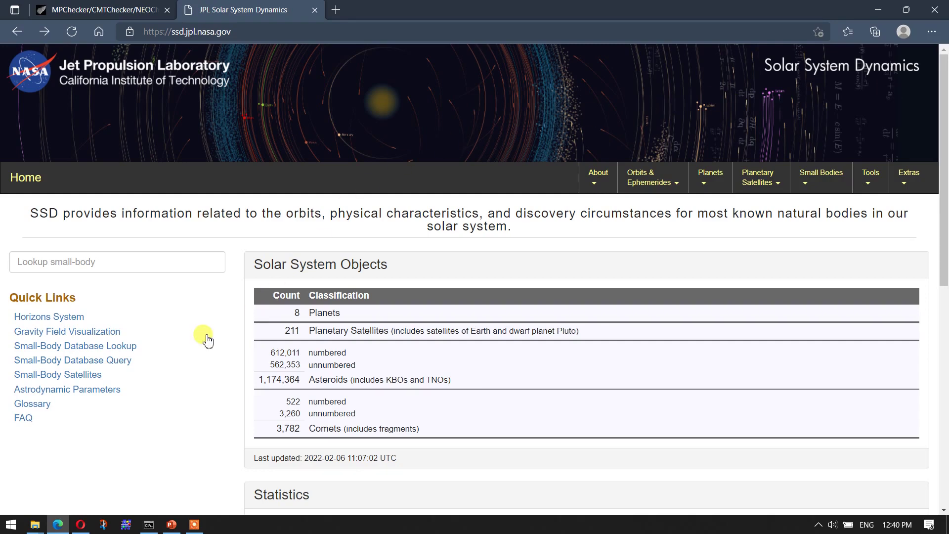
- Search the Small-Body Database for 'halweaver' to show 5720 Halweaver (1984 FN), SPKID 2005720
click(25, 349)
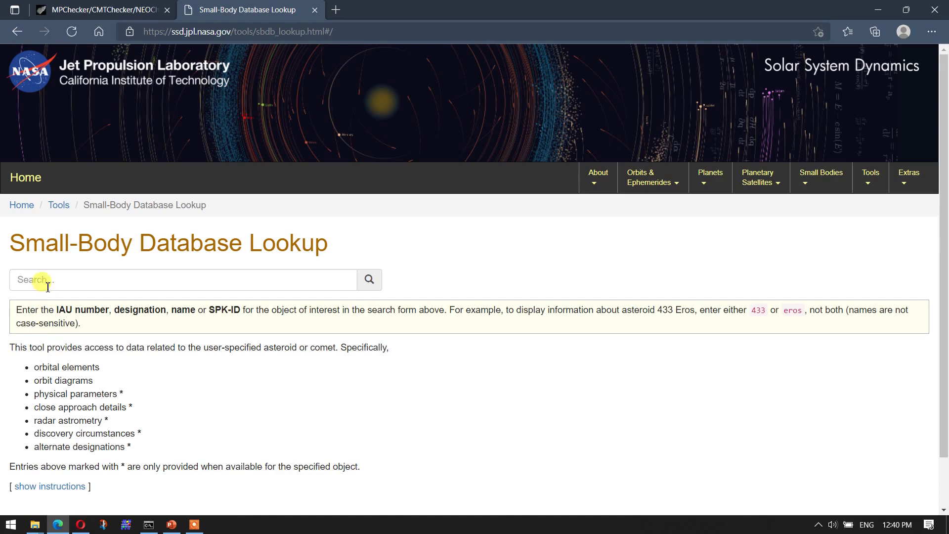
click(47, 283)
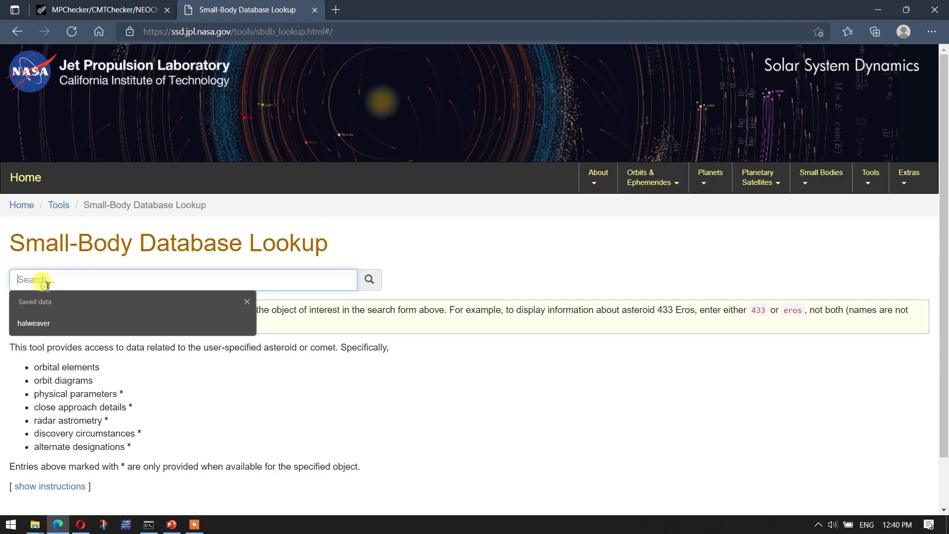
click(33, 324)
click(367, 284)
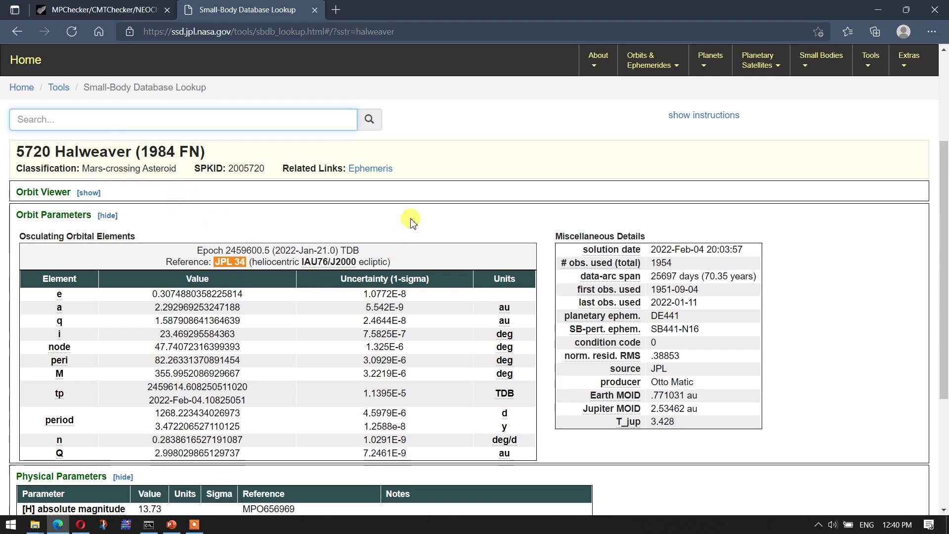
- Show Halweaver's Discovery Circumstances: discovered 1984-Mar-29 at Palomar
scroll(413, 219, down, 2)
scroll(413, 220, down, 5)
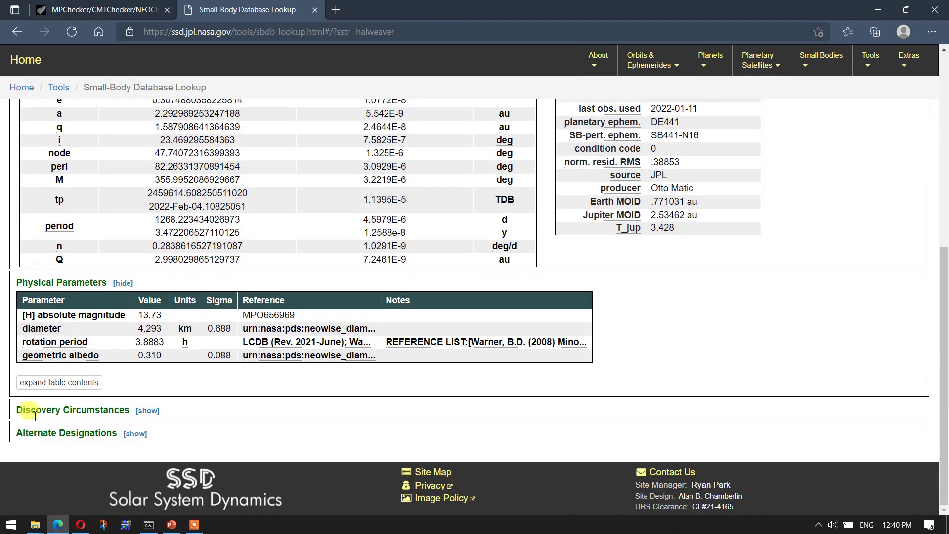
click(148, 411)
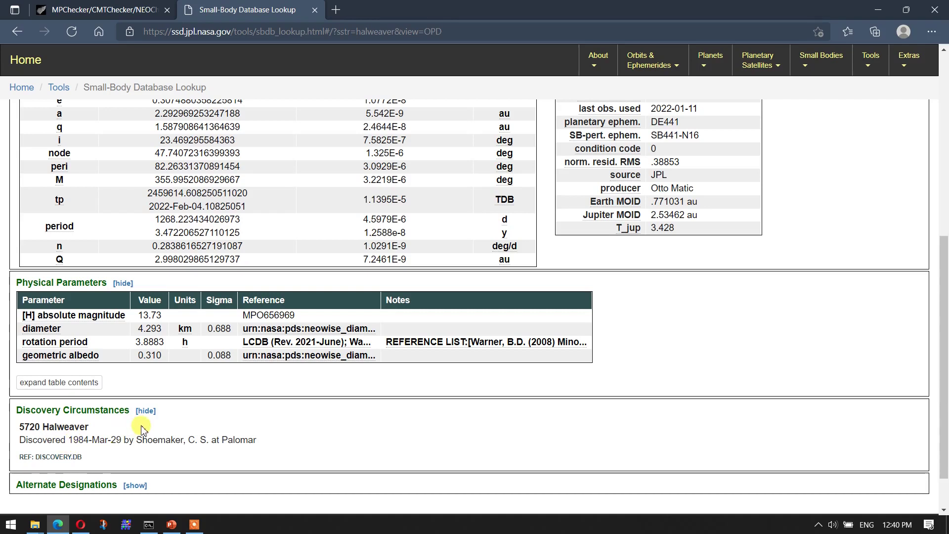
- Show the Orbit Viewer with Halweaver loaded
scroll(140, 412, up, 2)
scroll(139, 413, up, 1)
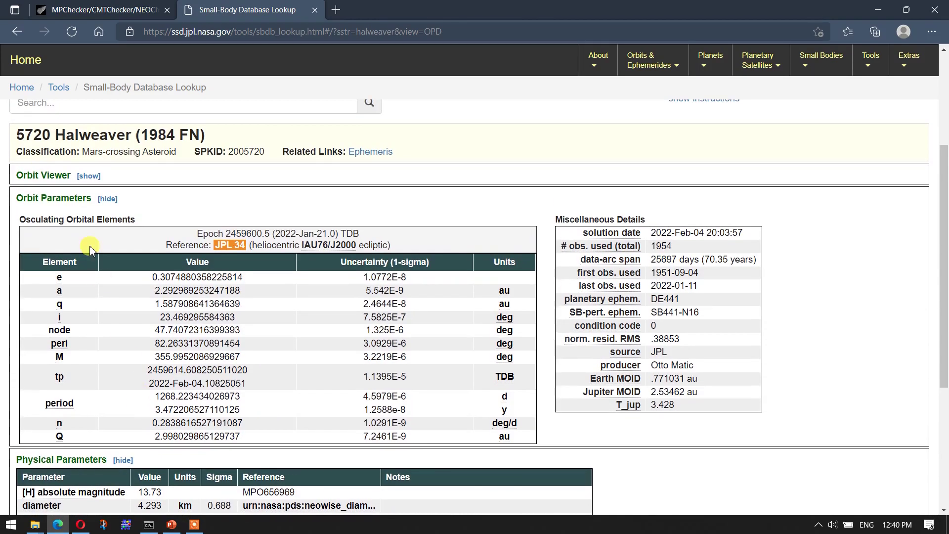
click(88, 176)
scroll(804, 272, down, 1)
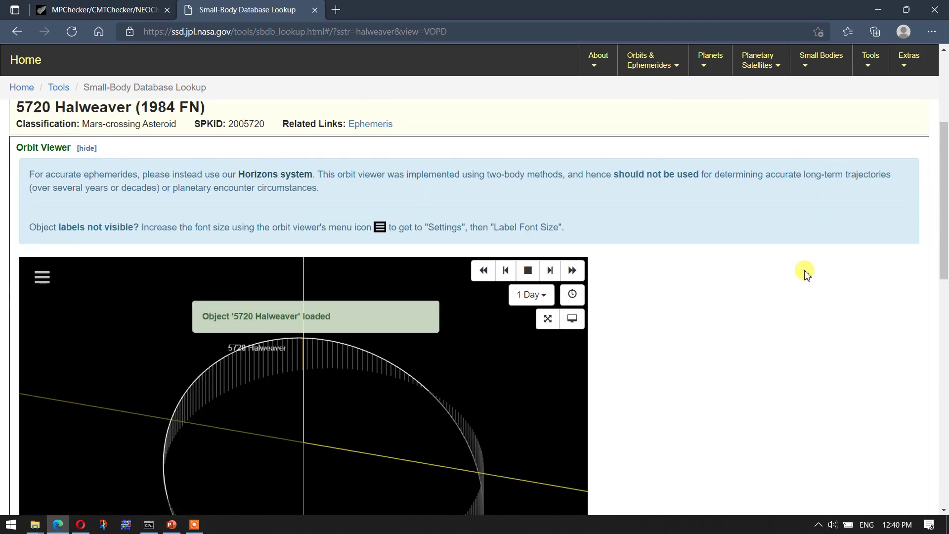
scroll(804, 272, down, 3)
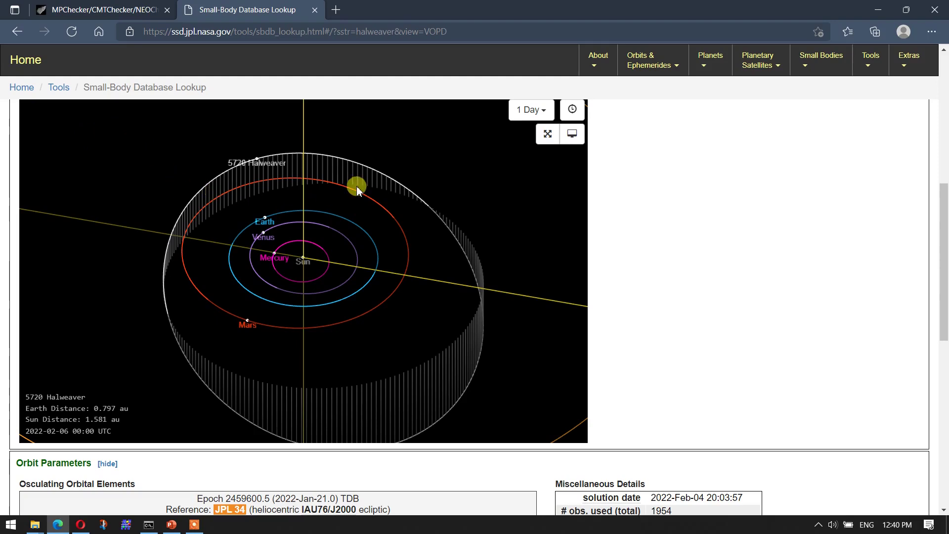
click(572, 111)
click(339, 236)
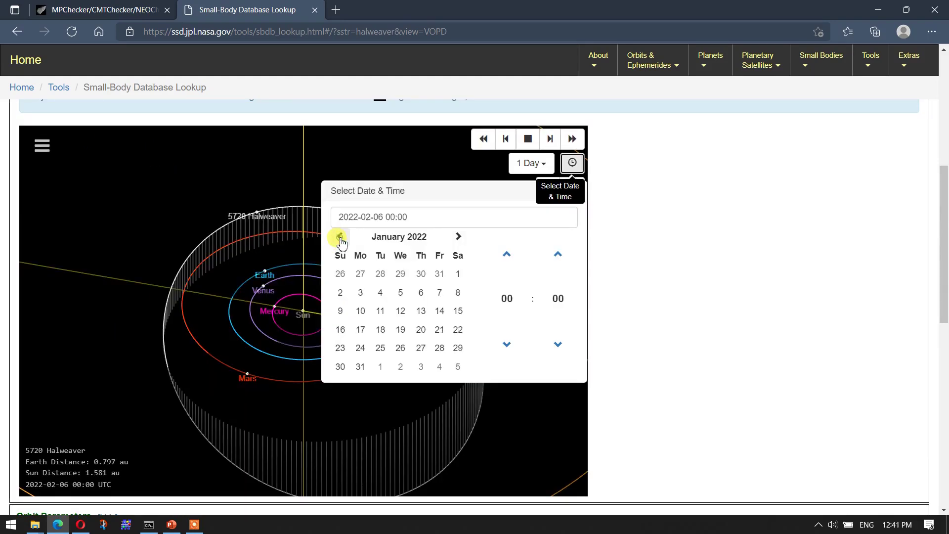
click(457, 347)
click(506, 298)
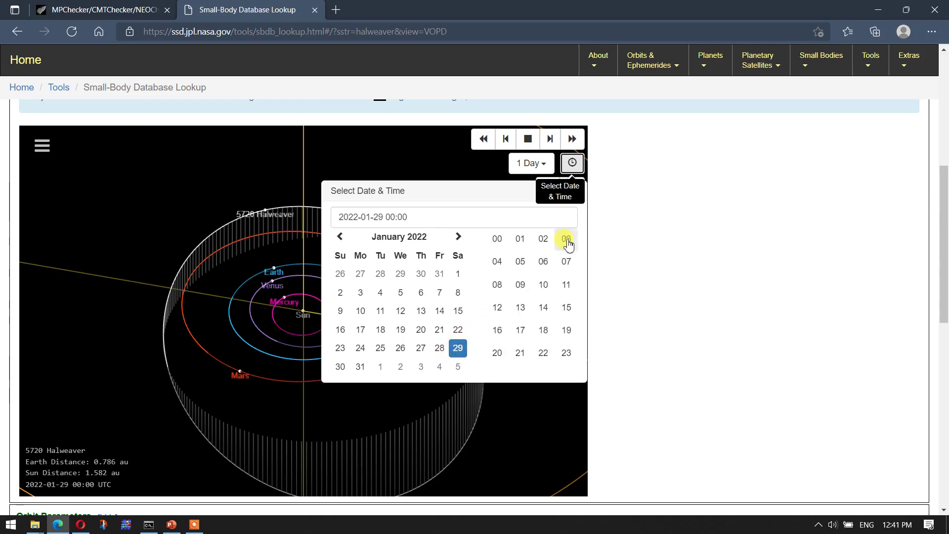
click(565, 238)
click(548, 292)
click(563, 285)
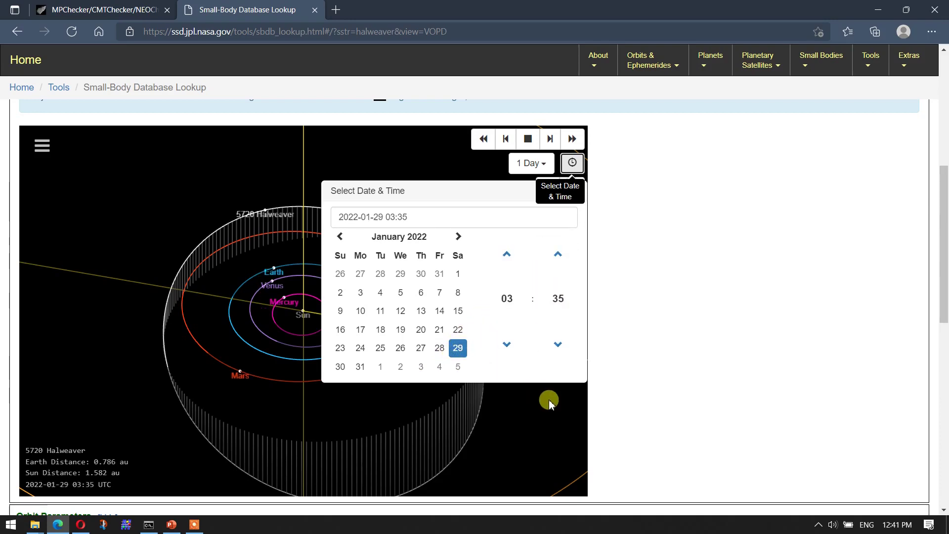
click(356, 216)
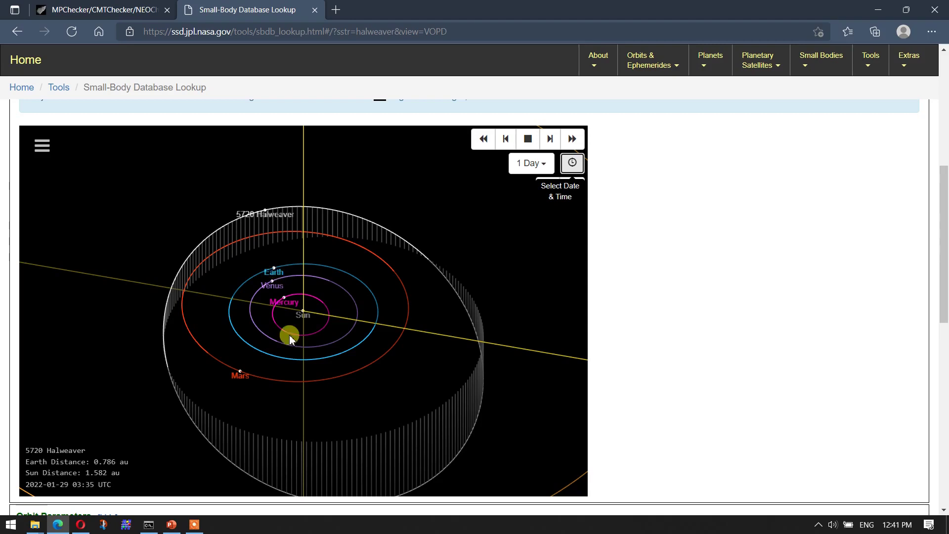
scroll(245, 295, down, 5)
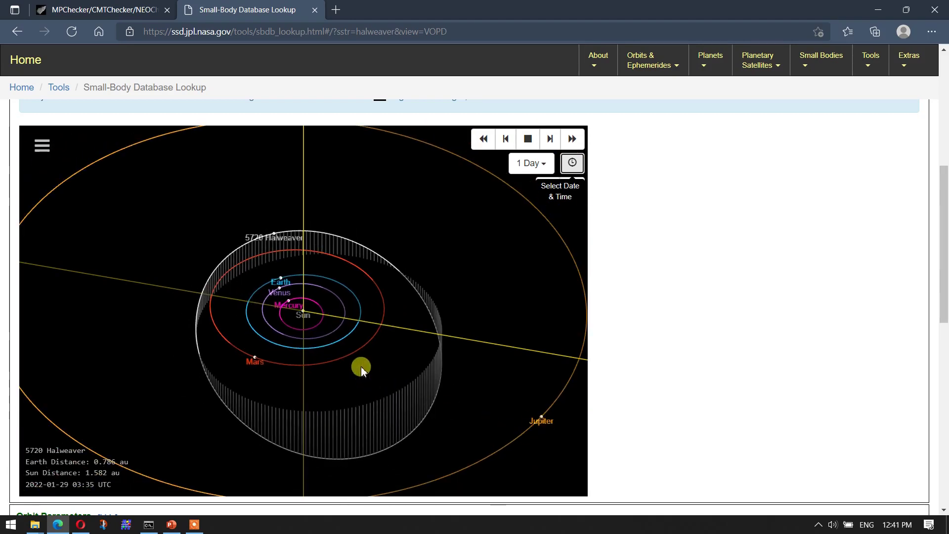
scroll(333, 339, up, 5)
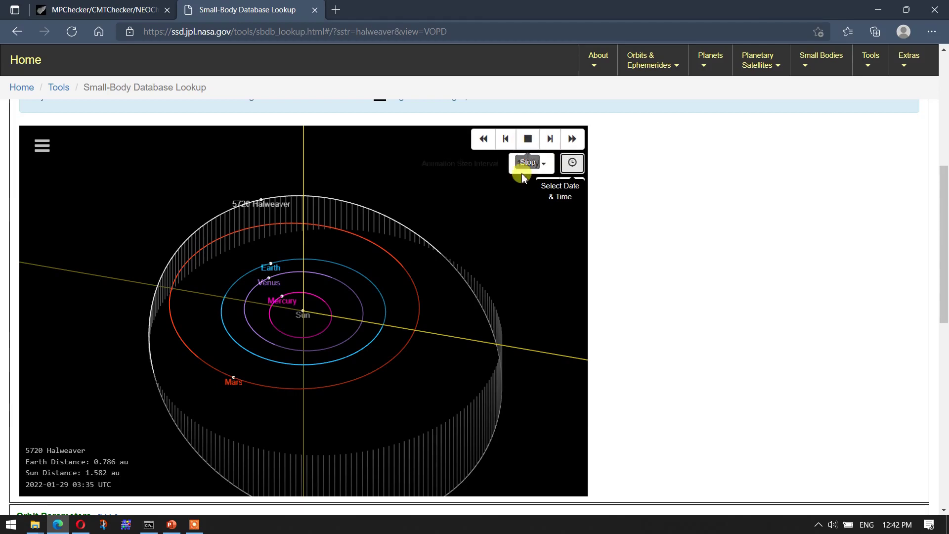
- Step Halweaver's orbit forward five days, one day at a time, from 2022-01-29
click(550, 141)
click(549, 141)
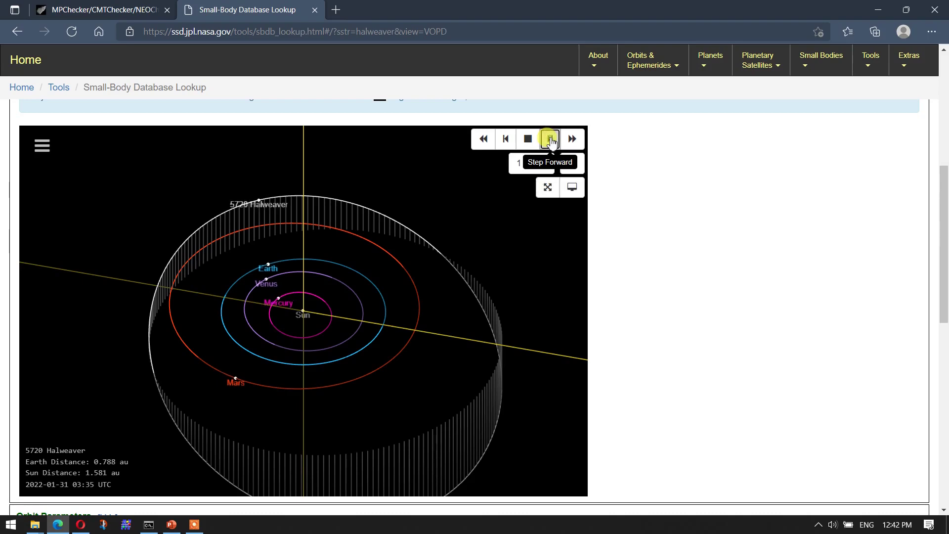
click(549, 141)
click(550, 141)
click(550, 141)
click(550, 141)
click(550, 141)
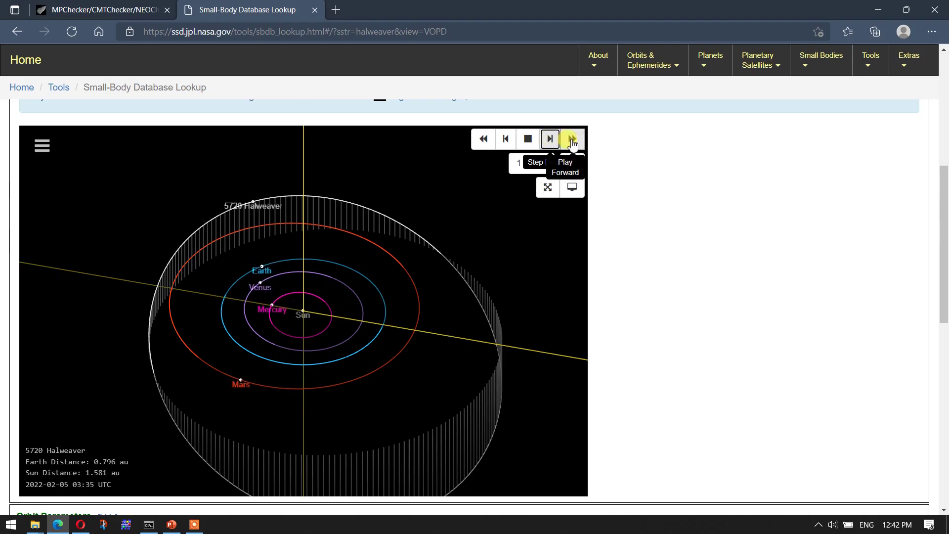
click(571, 142)
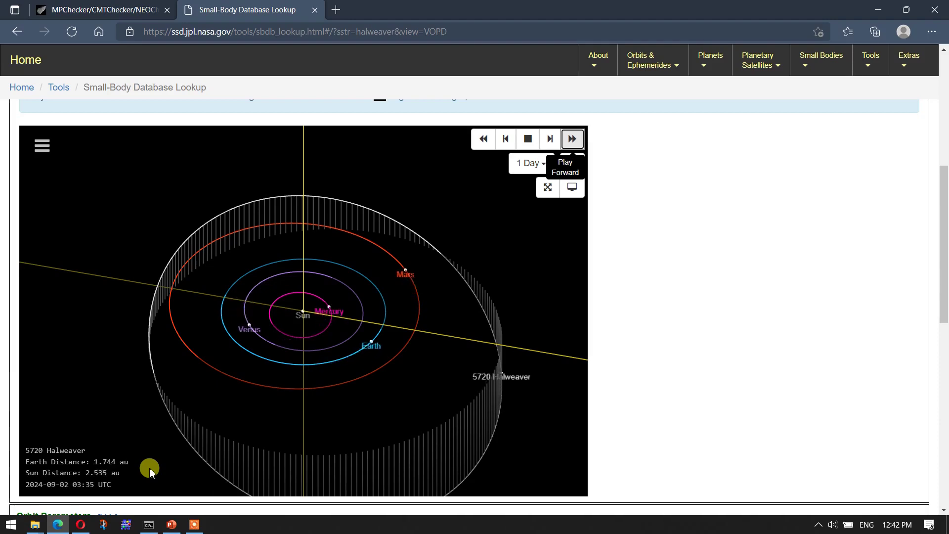
key(shift+Tab)
key(shift+Tab)
key(Return)
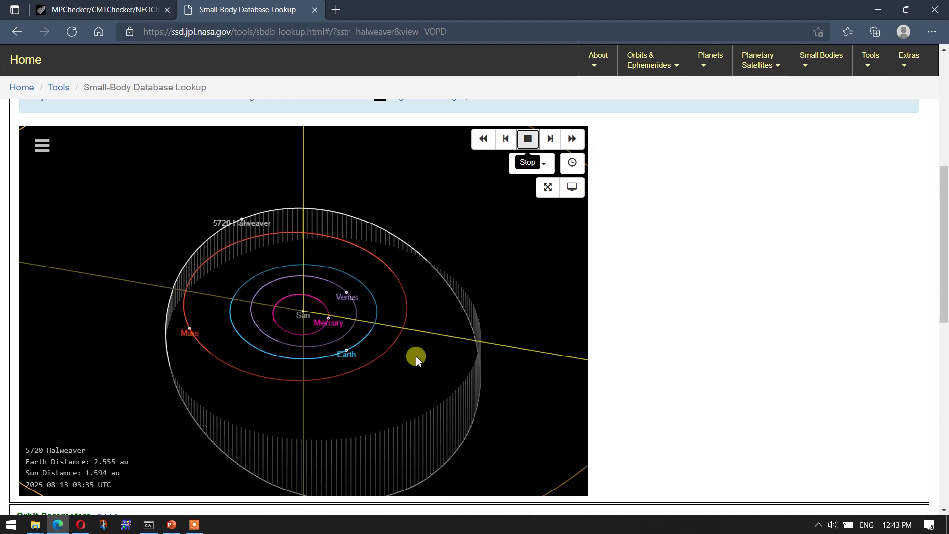
scroll(417, 360, up, 4)
scroll(374, 369, down, 2)
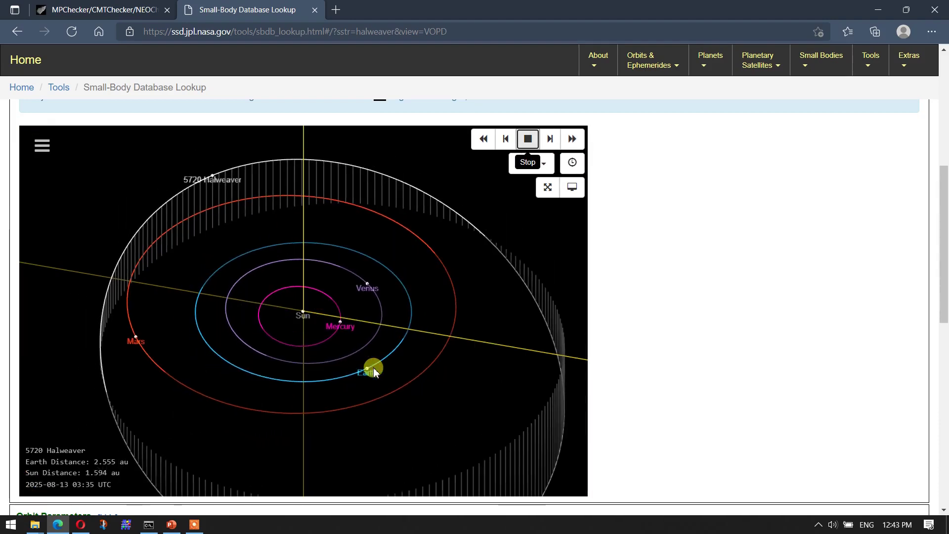
scroll(374, 369, down, 2)
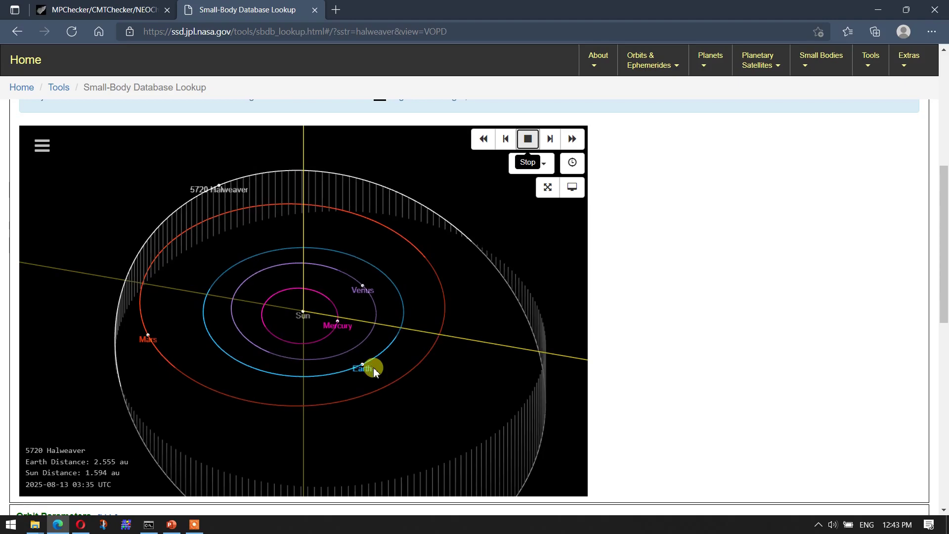